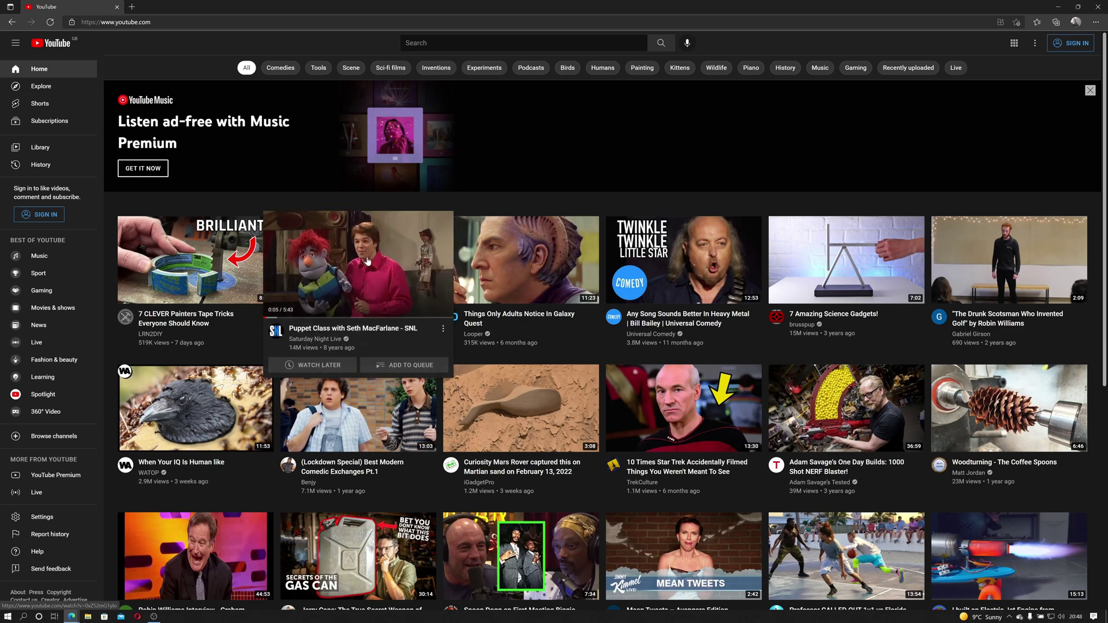
# - Open a video, return to the YouTube homepage, then pause and resume the pre-roll ad
pyautogui.click(367, 261)
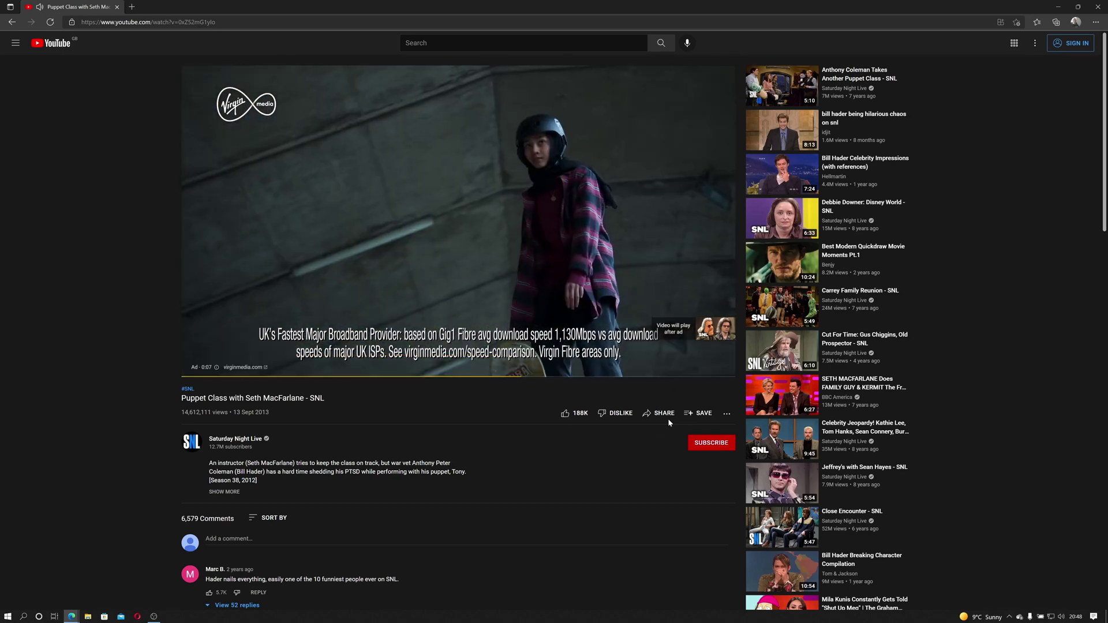
pyautogui.click(55, 49)
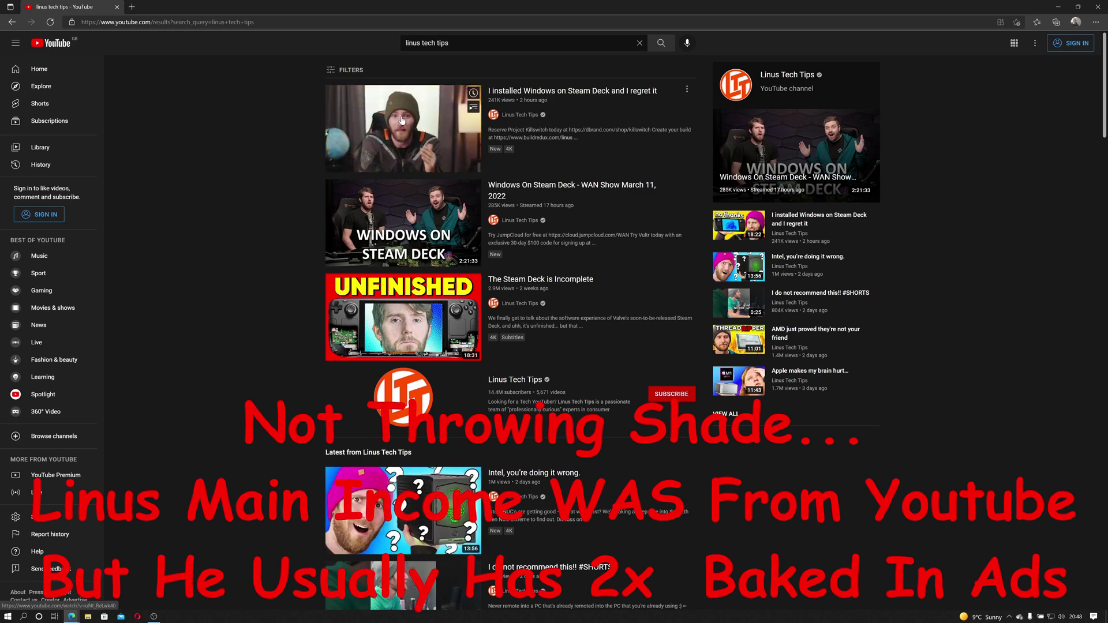
pyautogui.scroll(-2, 402, 120)
pyautogui.scroll(-5, 403, 120)
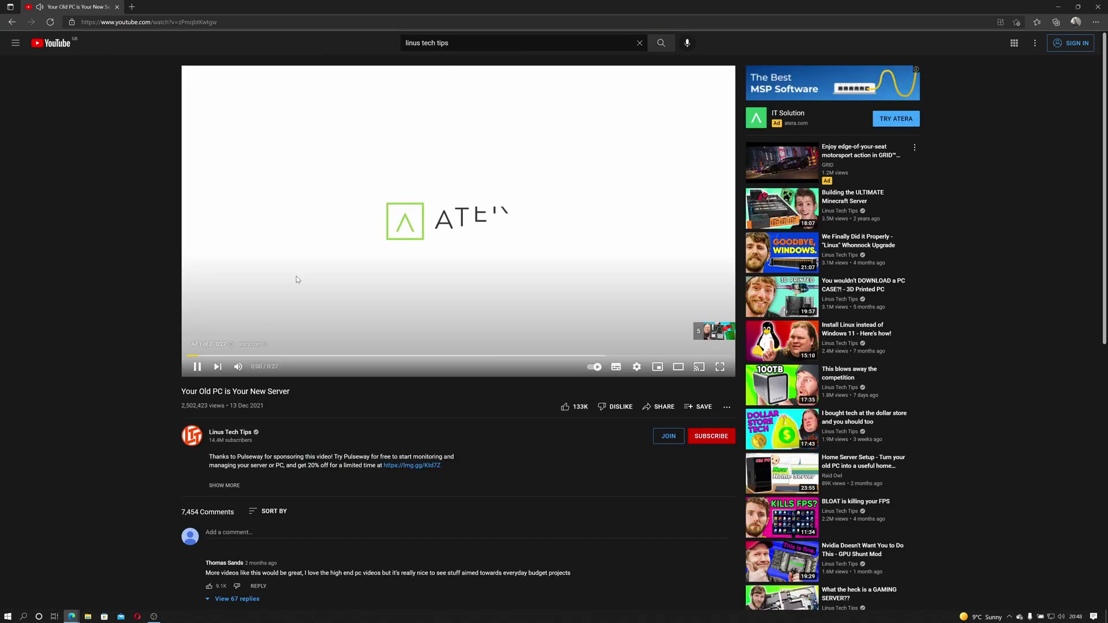
pyautogui.click(280, 298)
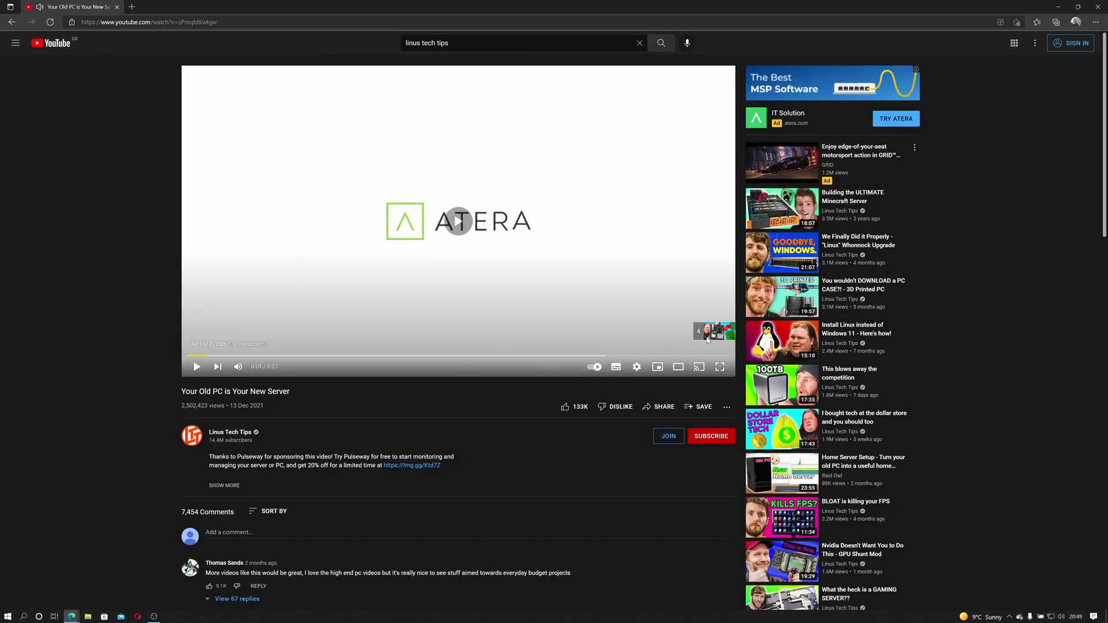
pyautogui.click(707, 340)
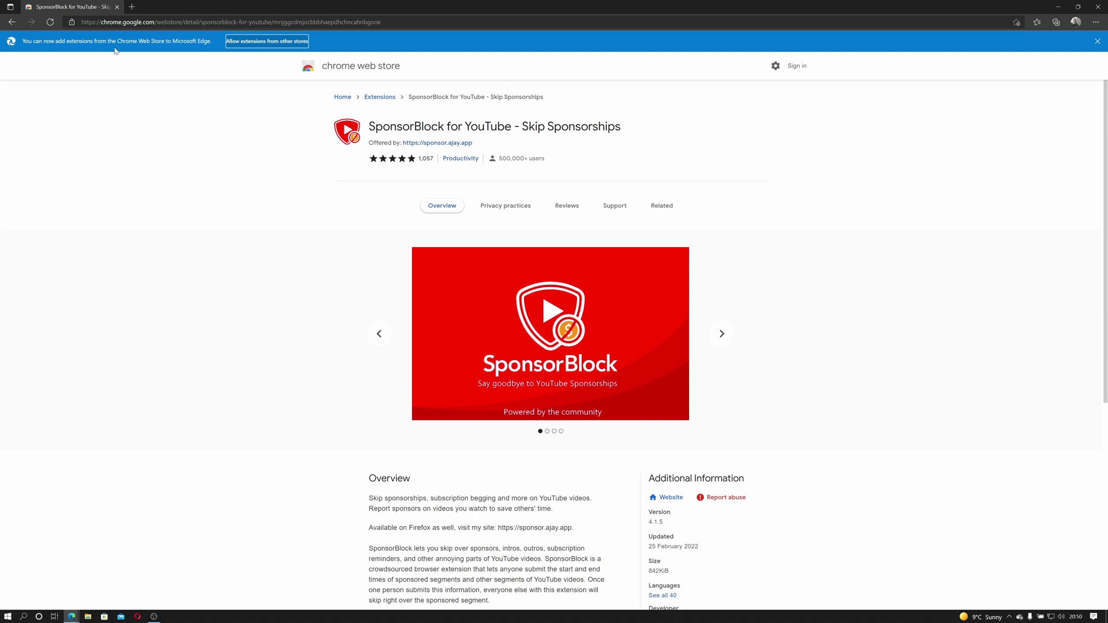
# - Allow extensions from other stores and install SponsorBlock for YouTube in Edge
pyautogui.click(271, 43)
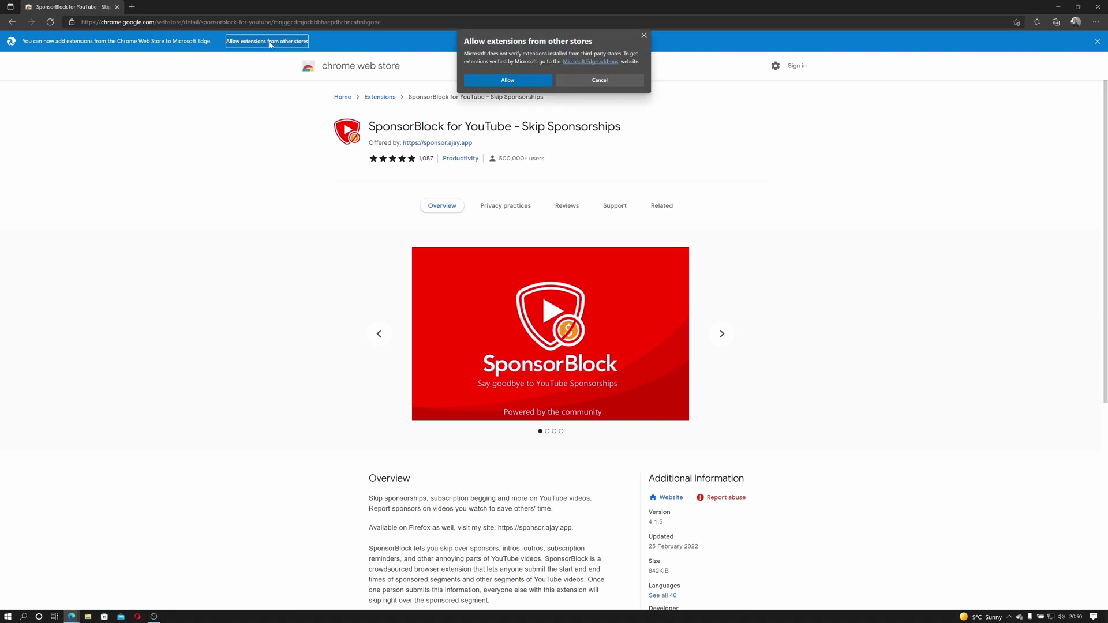
pyautogui.click(536, 81)
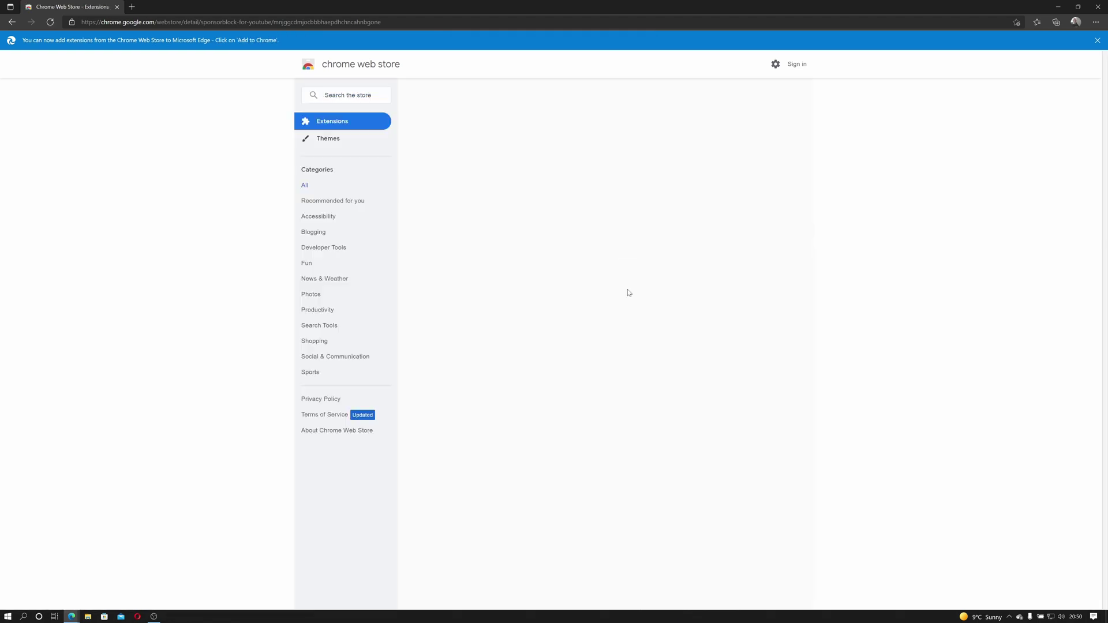
pyautogui.click(729, 127)
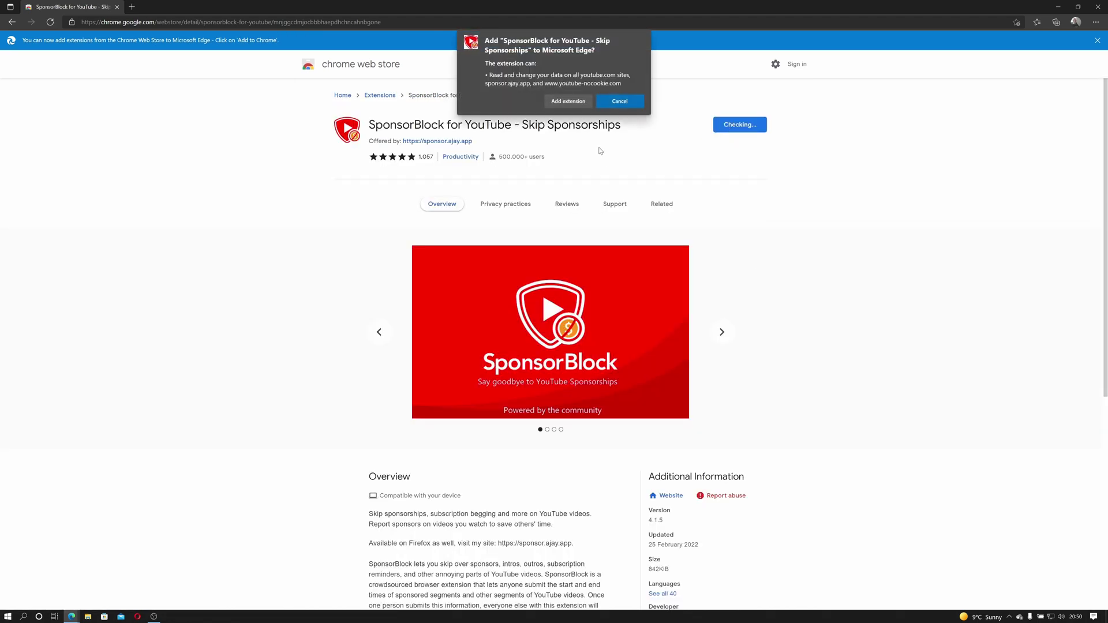
pyautogui.click(567, 102)
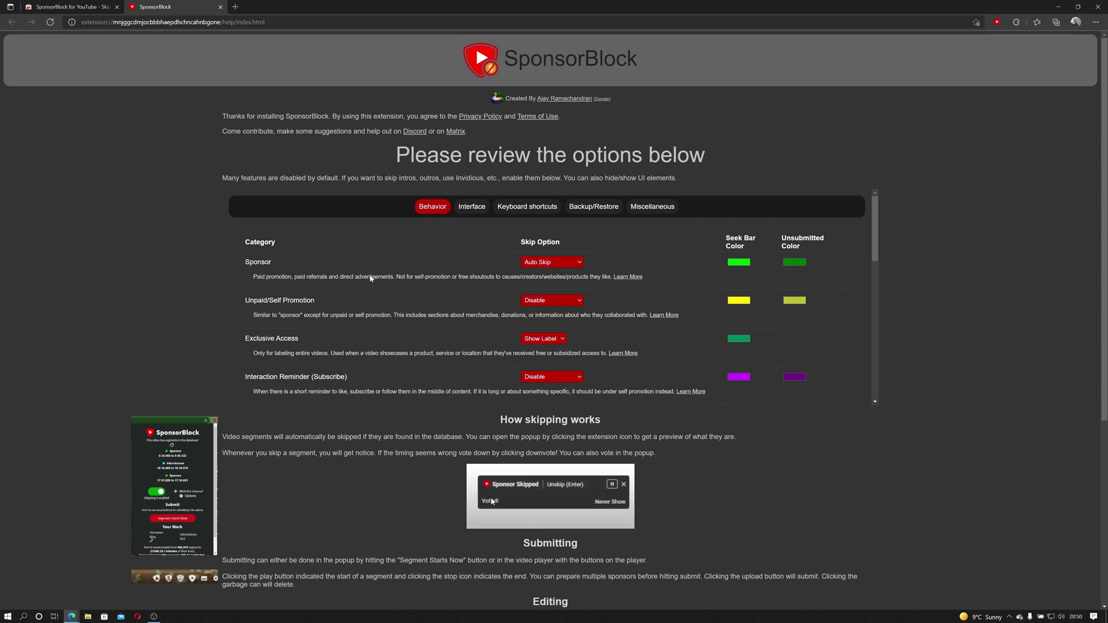
# - Set Unpaid/Self Promotion and Interaction Reminder to Auto Skip, leaving Exclusive Access showing a label
pyautogui.click(563, 301)
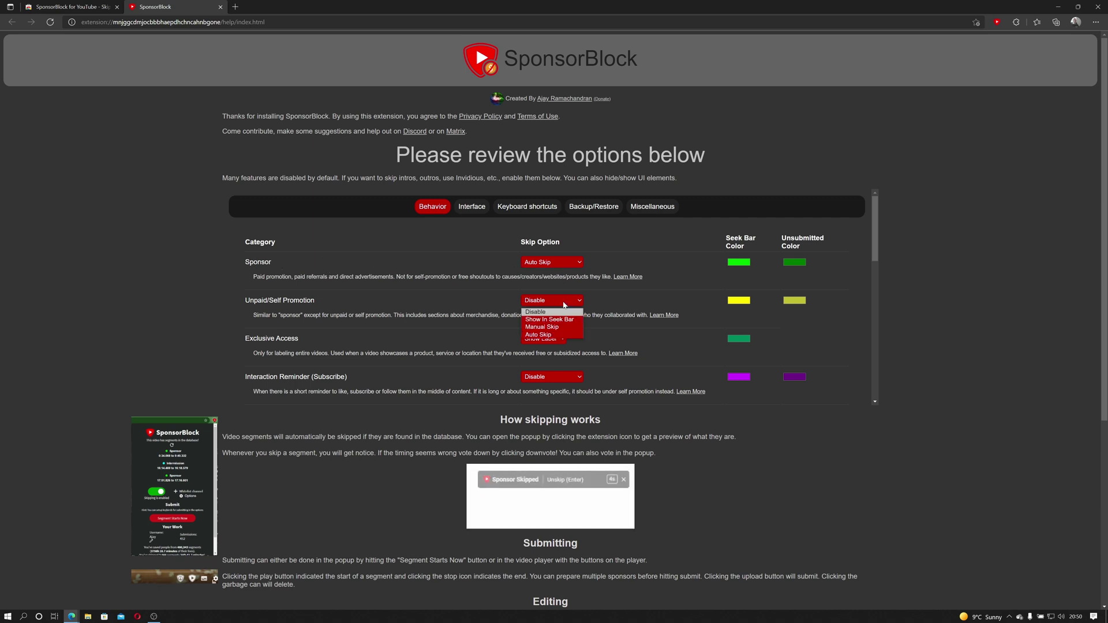
pyautogui.click(563, 335)
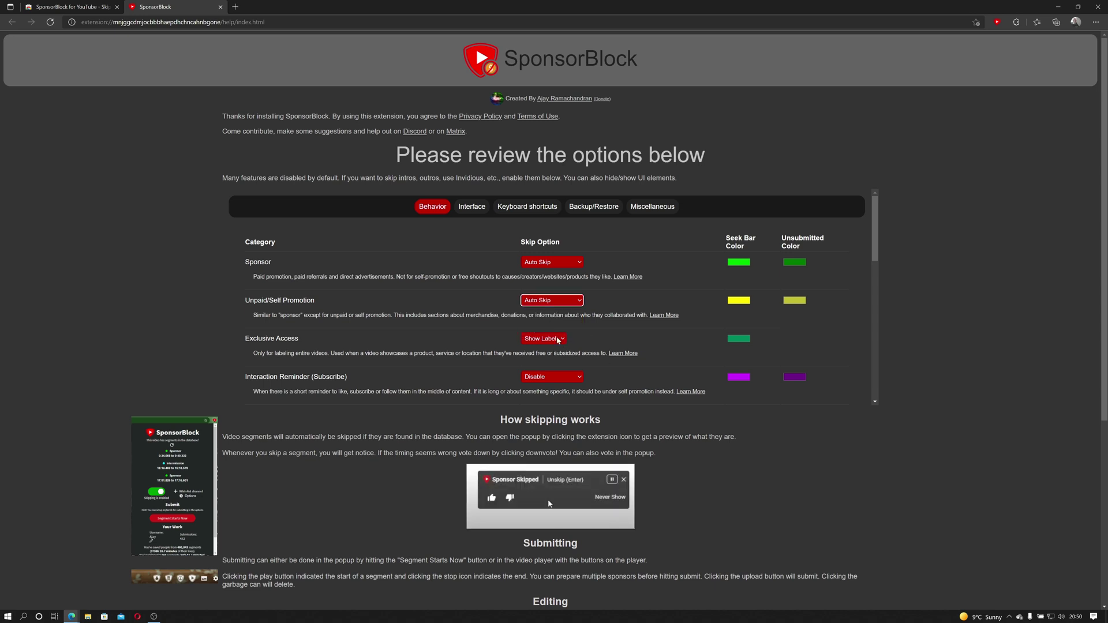
pyautogui.click(558, 340)
pyautogui.click(564, 358)
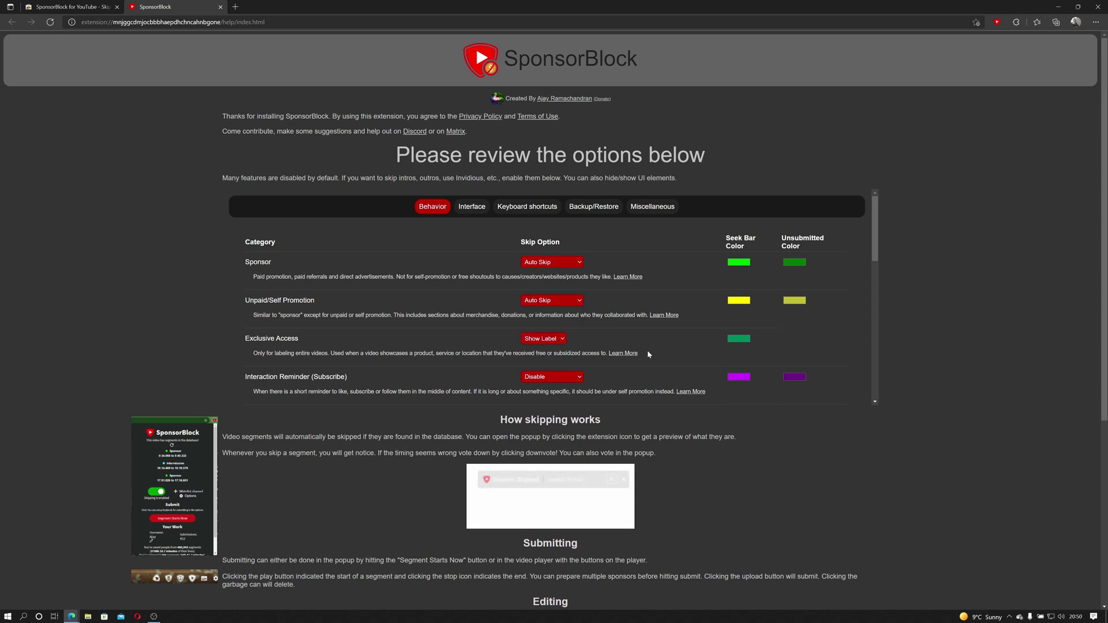
pyautogui.scroll(-2, 646, 350)
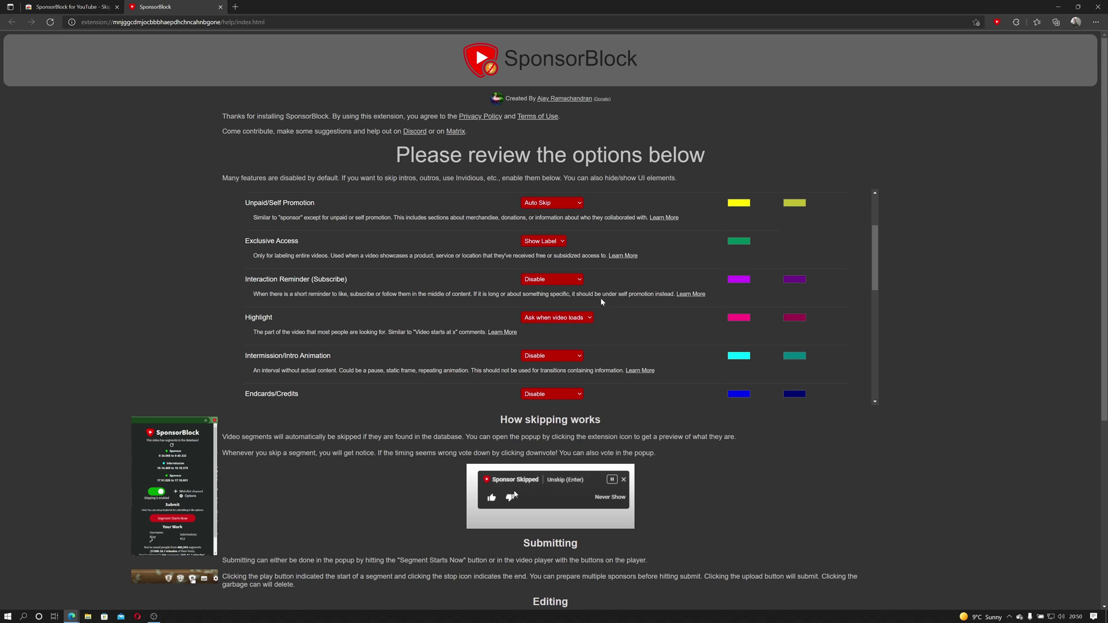
pyautogui.click(569, 279)
pyautogui.click(565, 316)
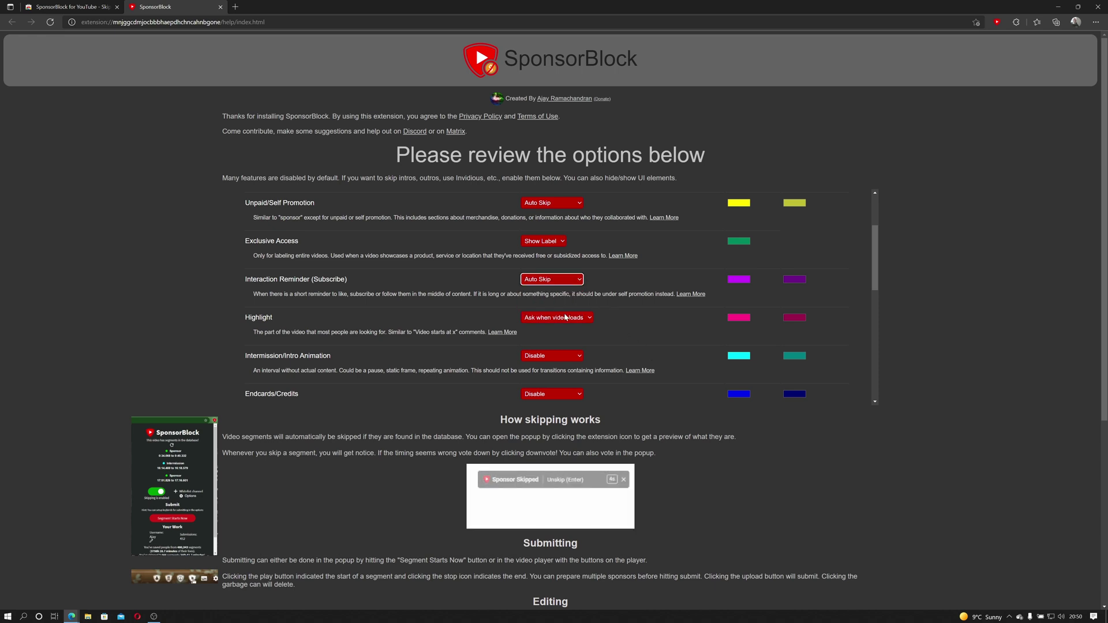
# - Auto-skip Intermission/Intro Animation and Endcards/Credits, keep Highlight asking, and close the options page
pyautogui.scroll(-1, 567, 315)
pyautogui.click(570, 253)
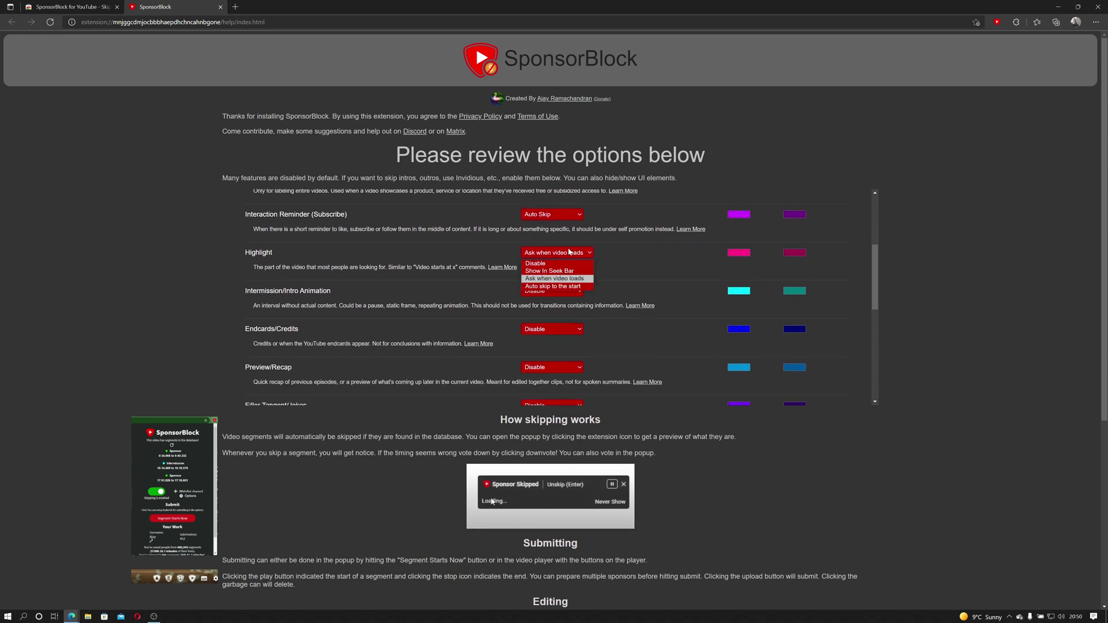
pyautogui.click(554, 278)
pyautogui.scroll(-1, 431, 228)
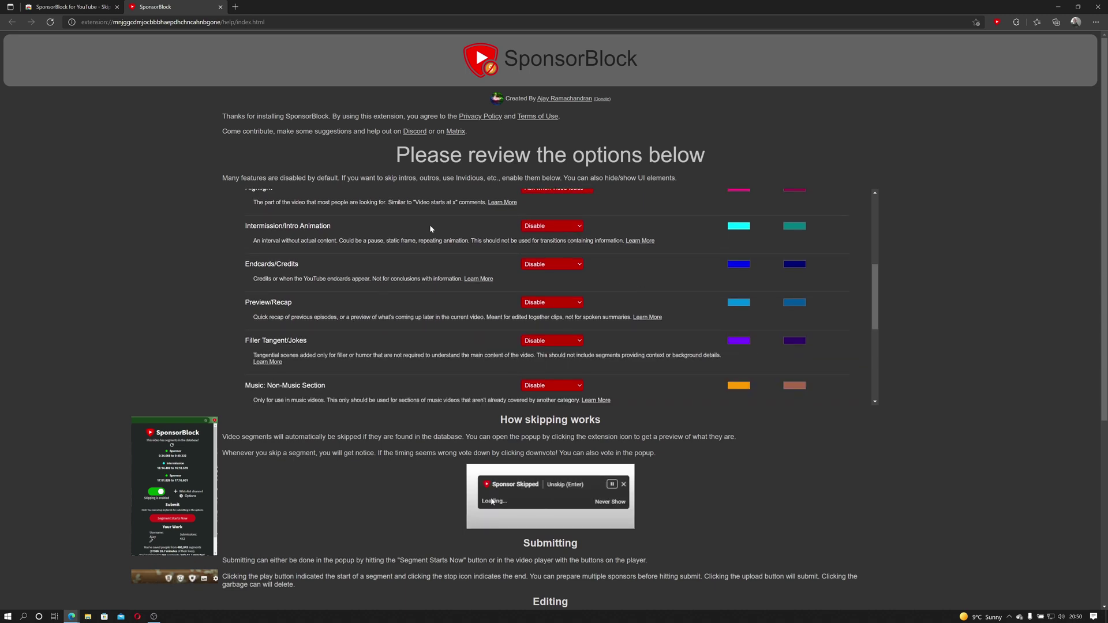
pyautogui.click(551, 226)
pyautogui.click(551, 258)
pyautogui.click(551, 264)
pyautogui.click(547, 303)
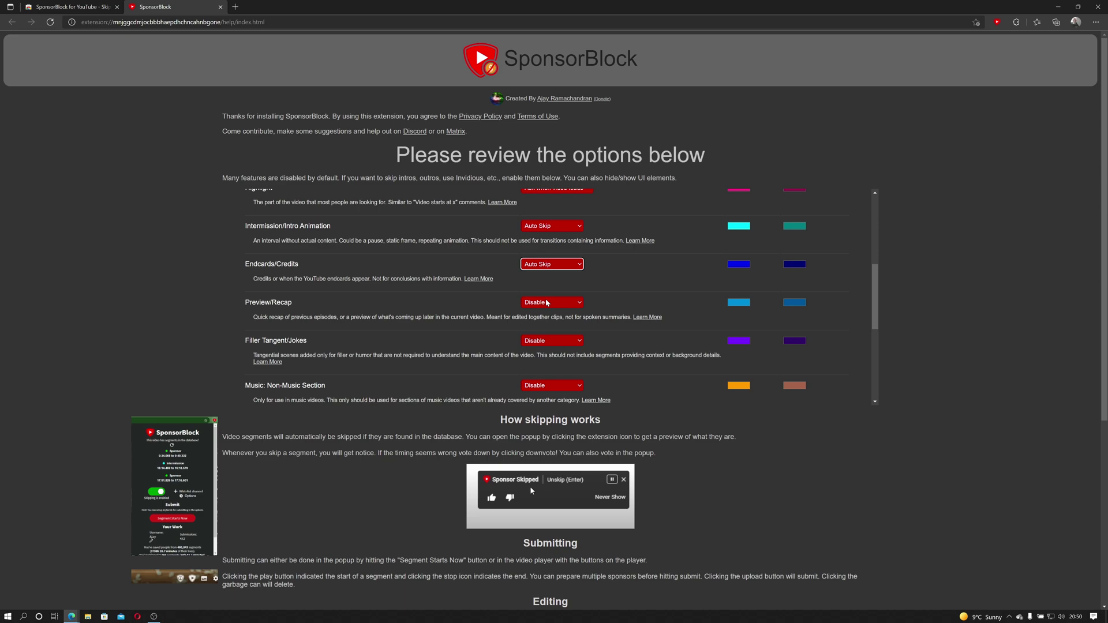
pyautogui.scroll(-2, 595, 320)
pyautogui.scroll(-5, 762, 513)
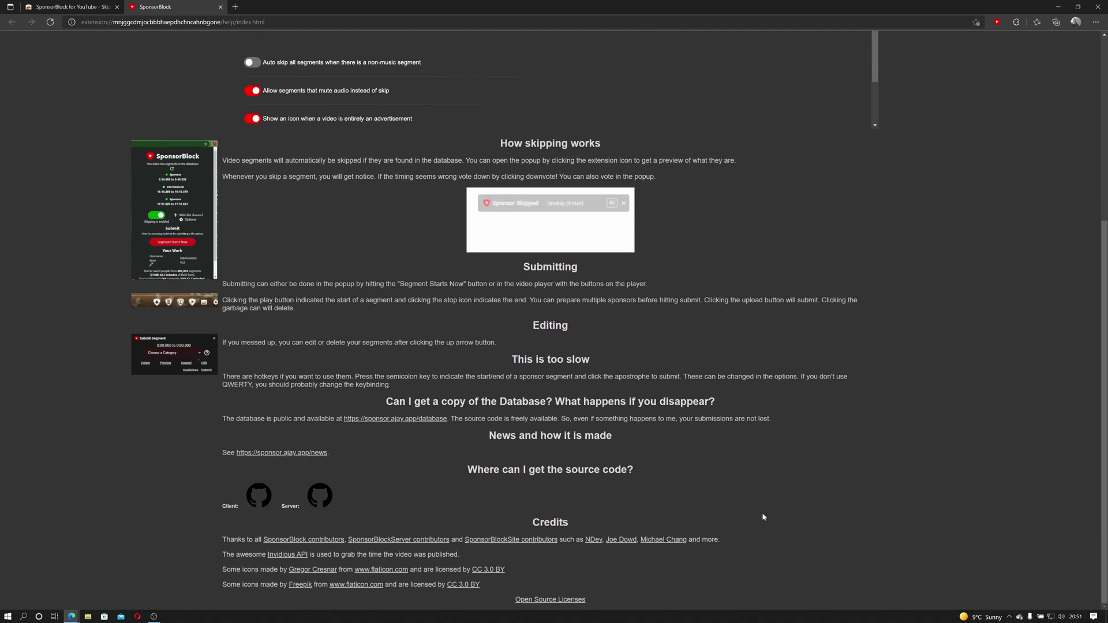
pyautogui.scroll(5, 762, 517)
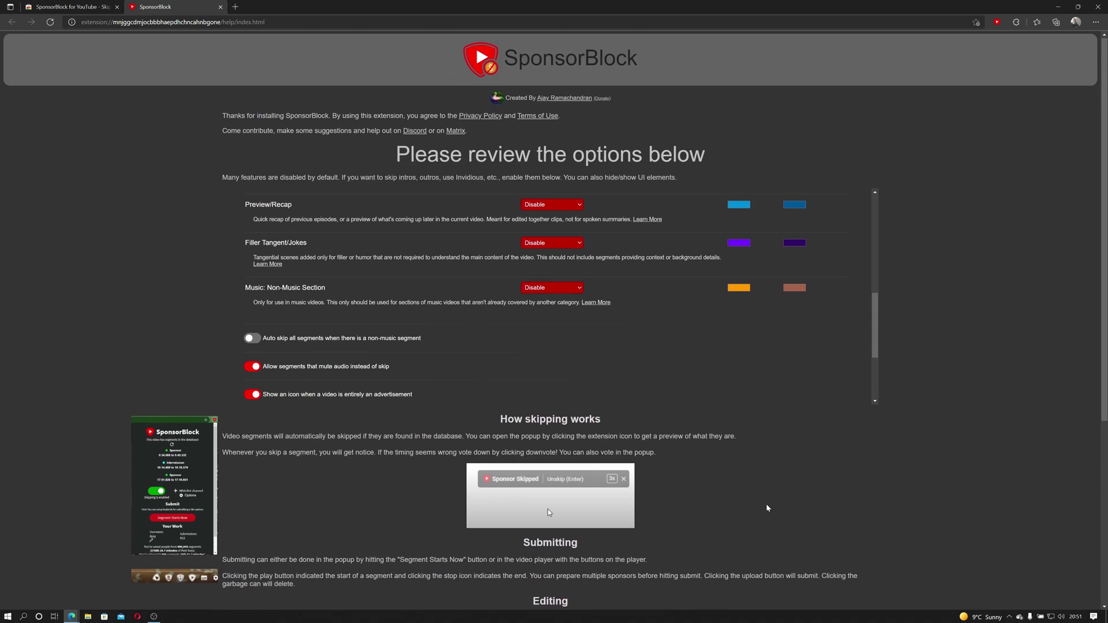
pyautogui.click(220, 7)
# - Load the YouTube homepage, open the Robin Williams fatherhood video, then go back to the homepage
pyautogui.click(180, 24)
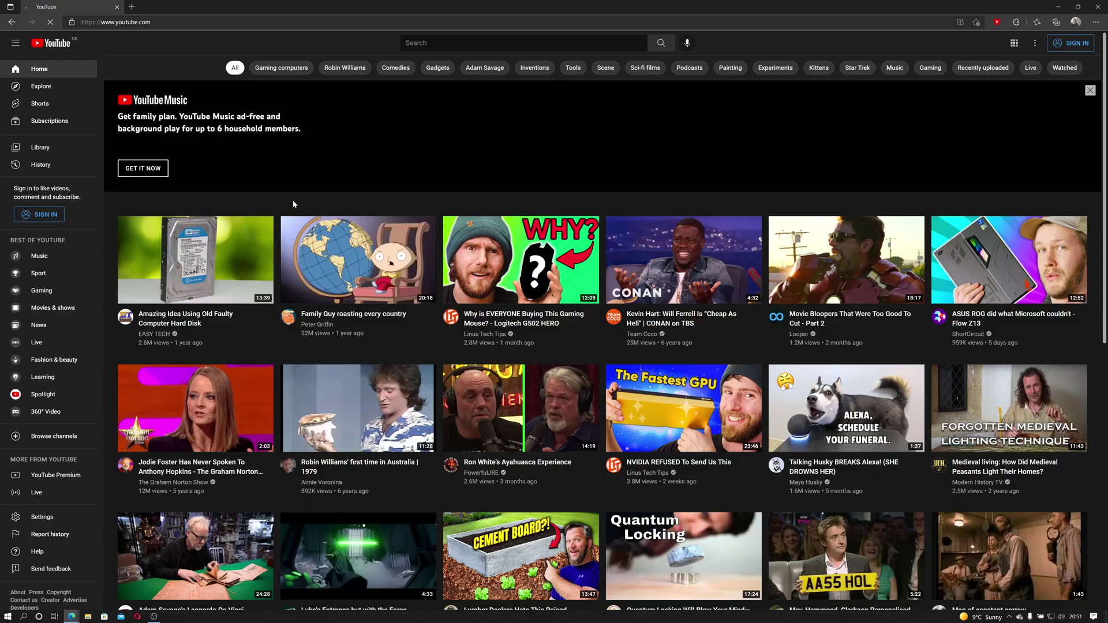
pyautogui.press('F5')
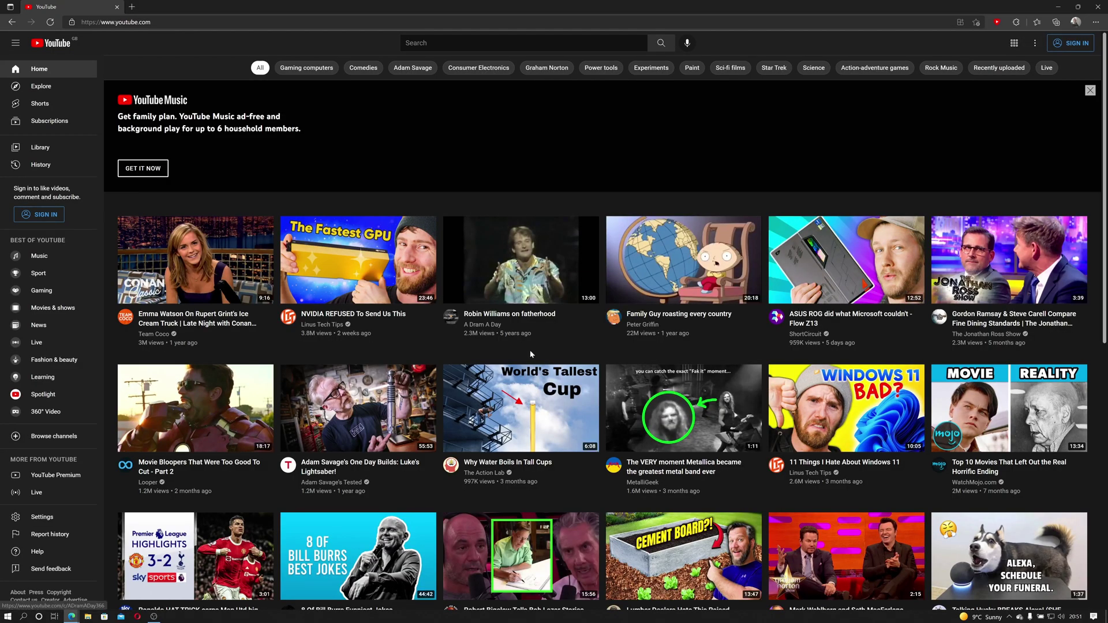
pyautogui.click(522, 259)
pyautogui.click(10, 7)
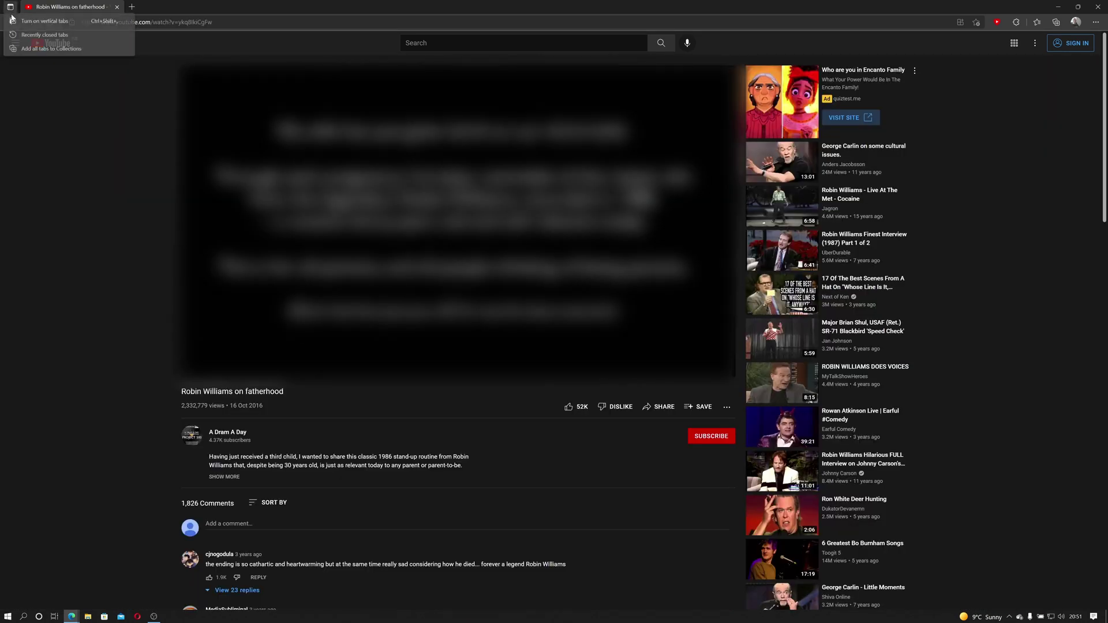
pyautogui.click(244, 4)
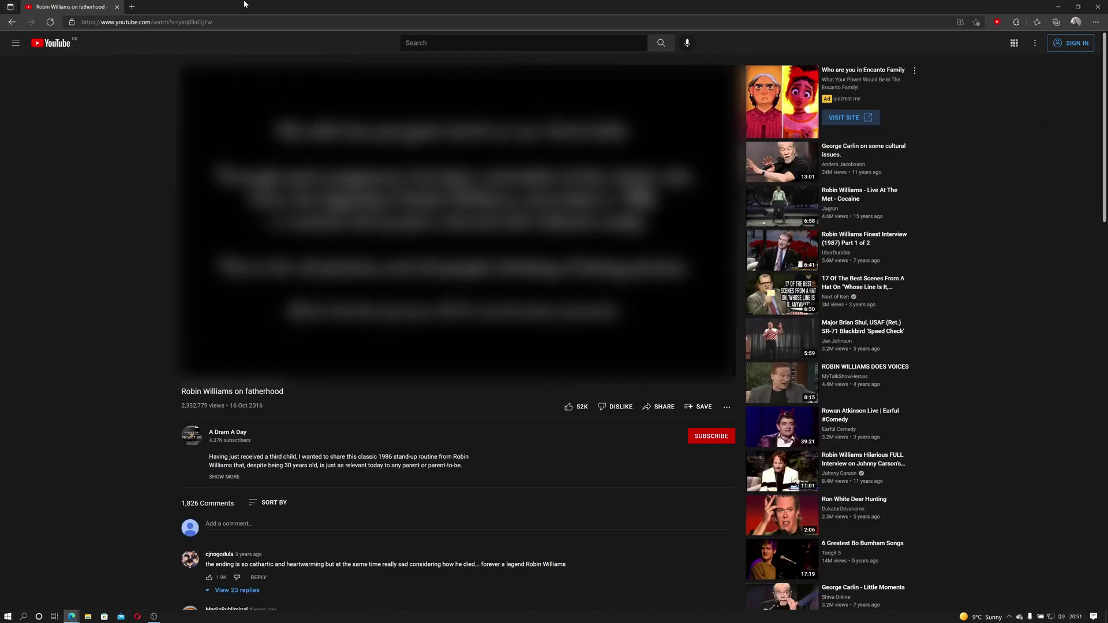
pyautogui.click(10, 23)
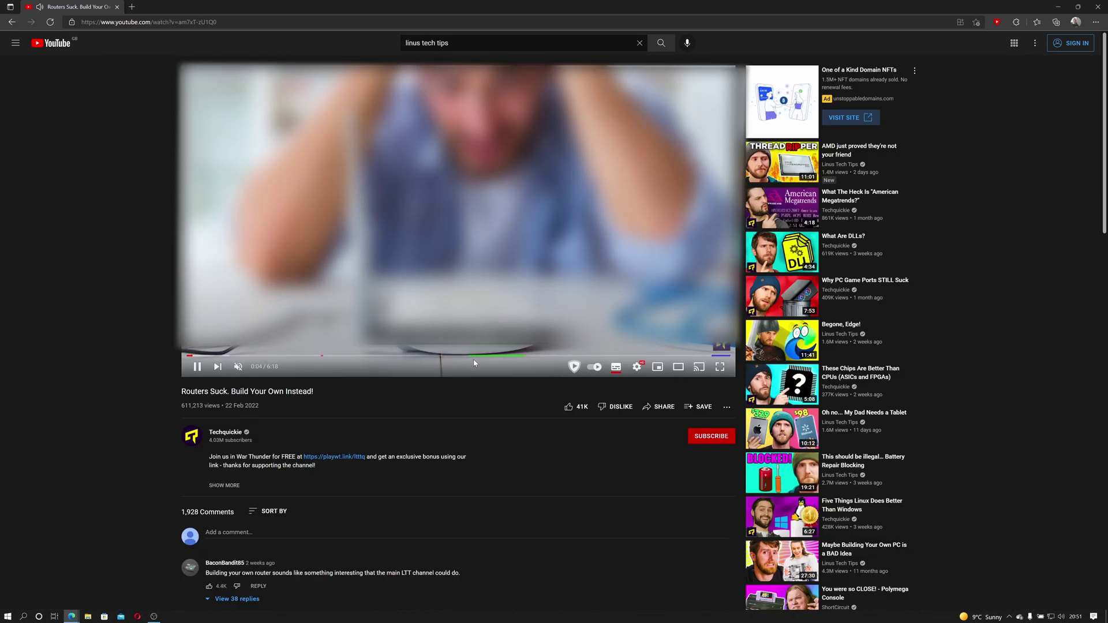